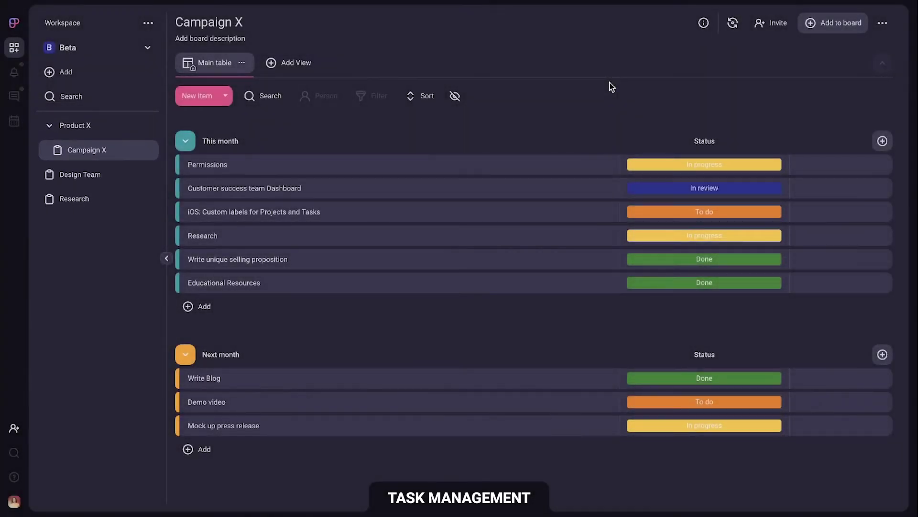
Step: Enter 'Marketing activities for Project X' as the Campaign X board description and save it
left_click(239, 39)
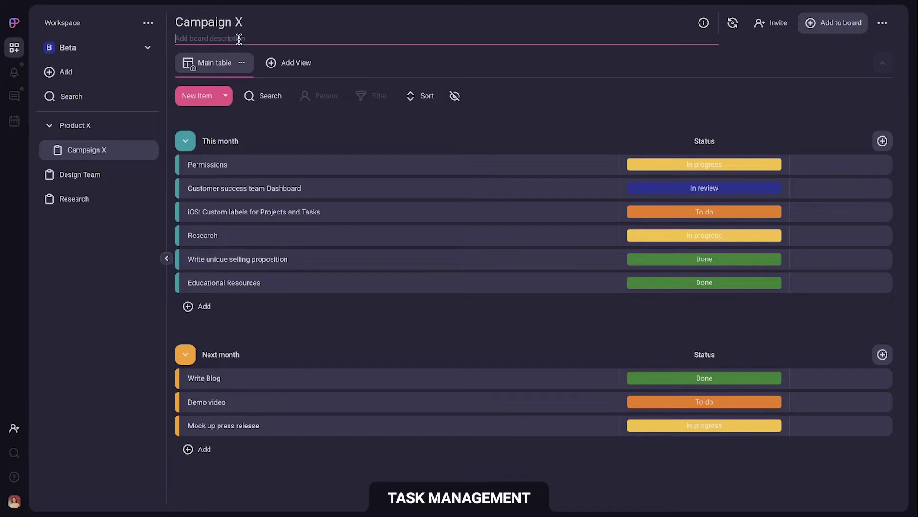
type("Marketing activities for Project X")
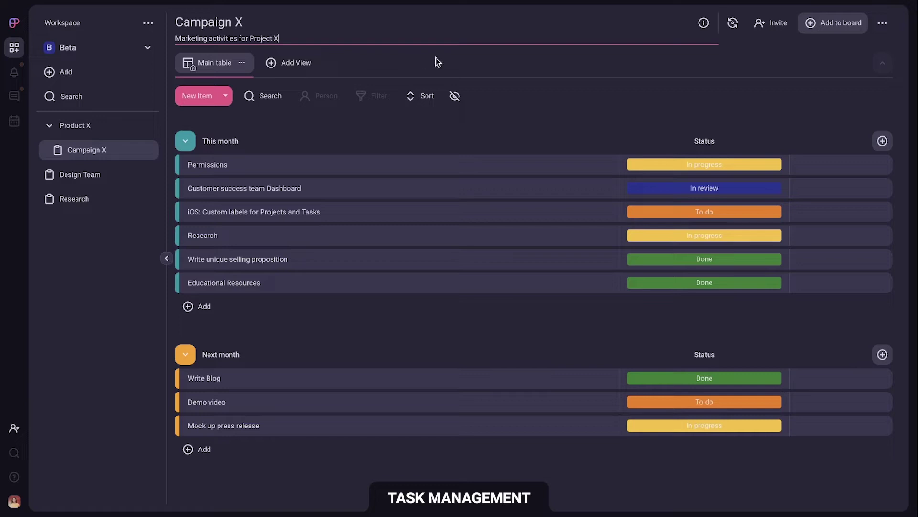
left_click(436, 61)
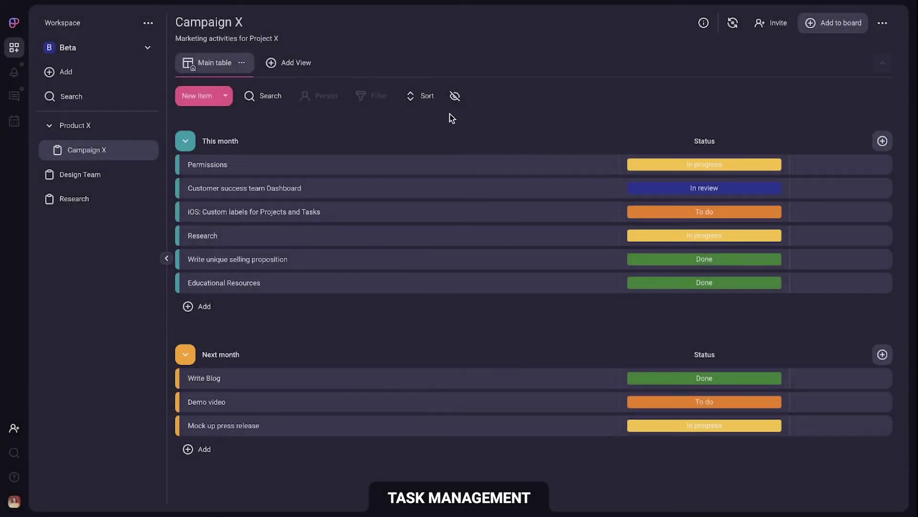
Step: Create a new group named Urgent and move it below This month
left_click(225, 95)
left_click(240, 118)
type("Urgen")
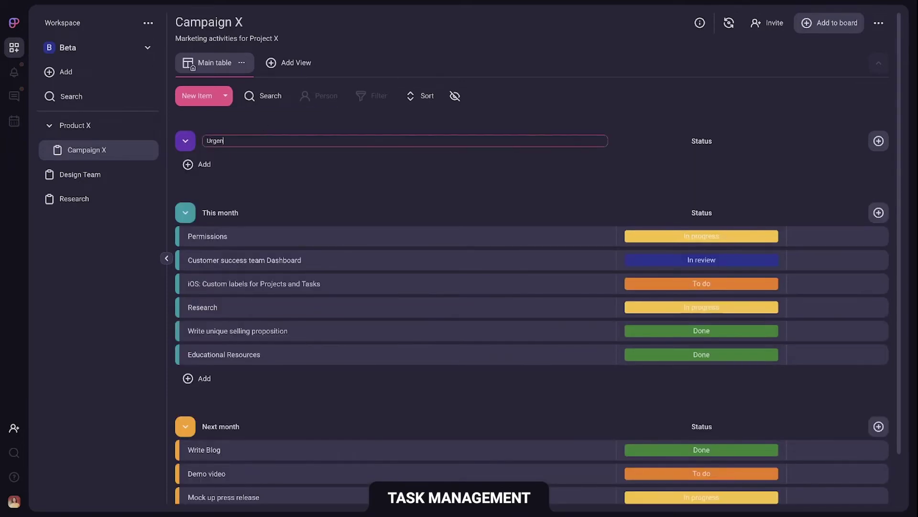
type("t")
key("Return")
left_click_drag(218, 141, 263, 182)
Step: Add an item named 'Demo video script' to the Urgent group
left_click(381, 377)
type("De")
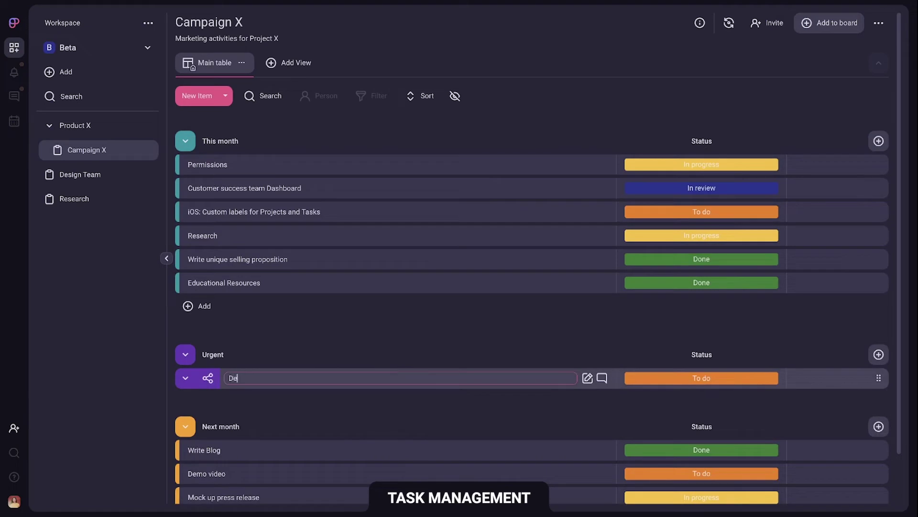
type("mo video script")
key("Return")
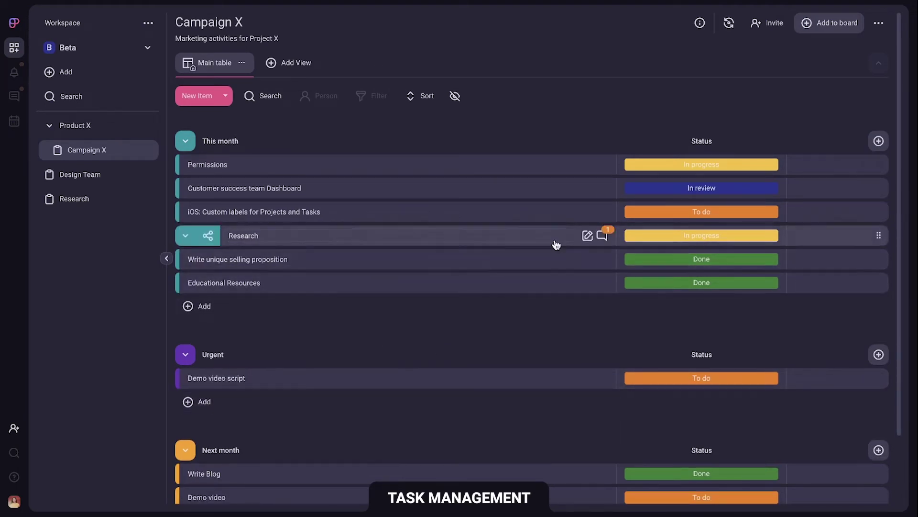
Step: Open the Research item and set its status to Done
left_click(583, 236)
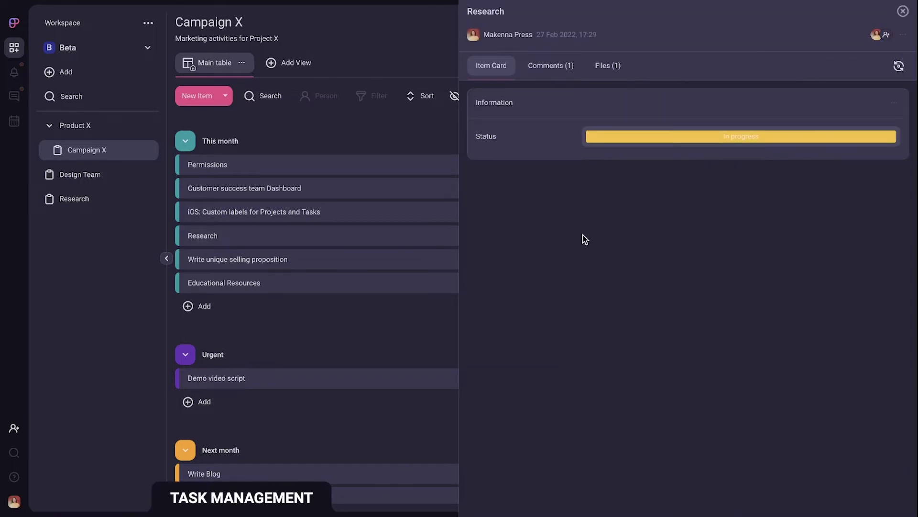
left_click(641, 137)
left_click(723, 206)
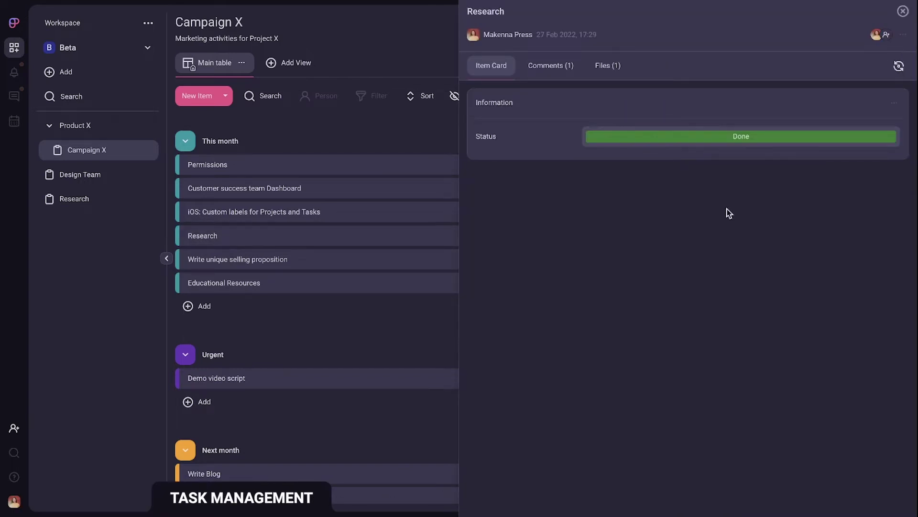
Step: Review the Research item's comments and attached files, then close its details
left_click(569, 74)
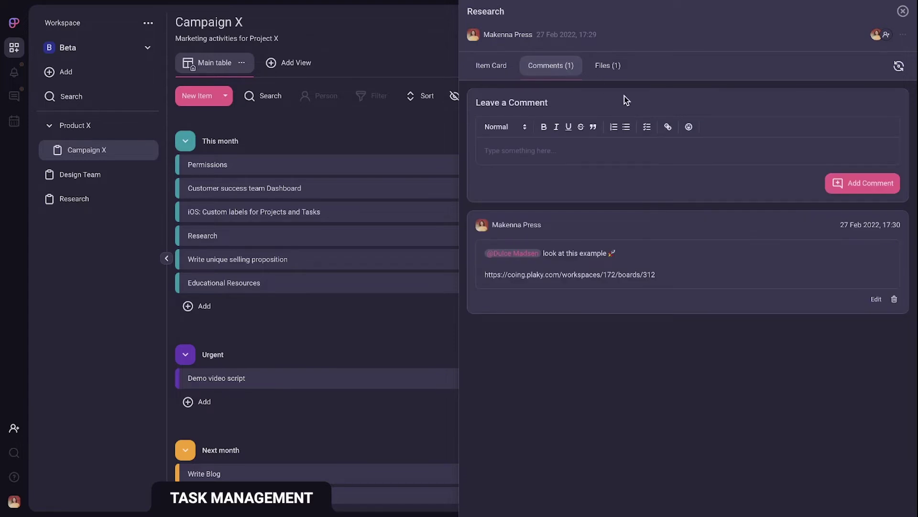
left_click(618, 70)
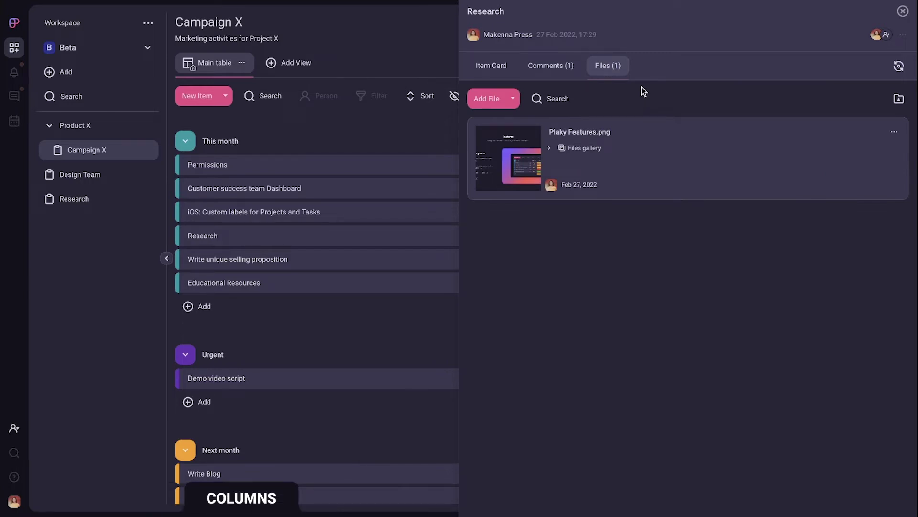
left_click(903, 11)
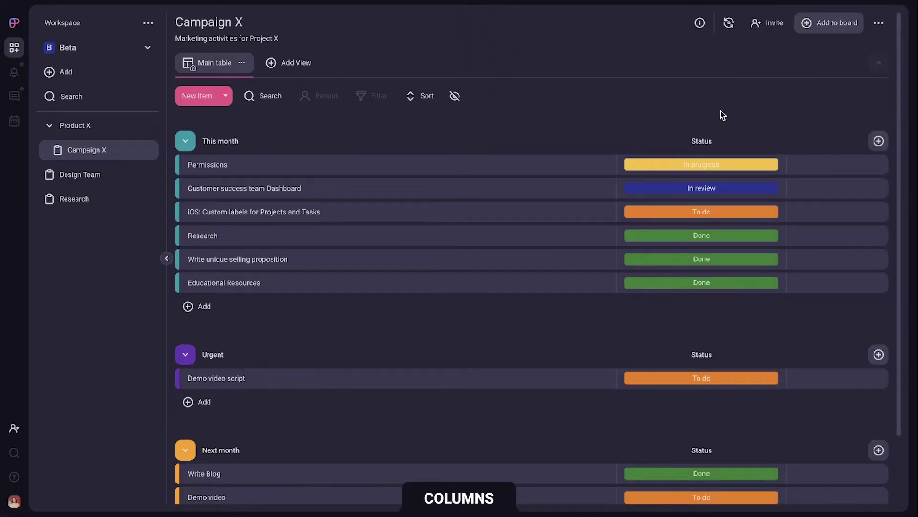
Step: Add two person columns named Assignee and Reviewer
left_click(879, 141)
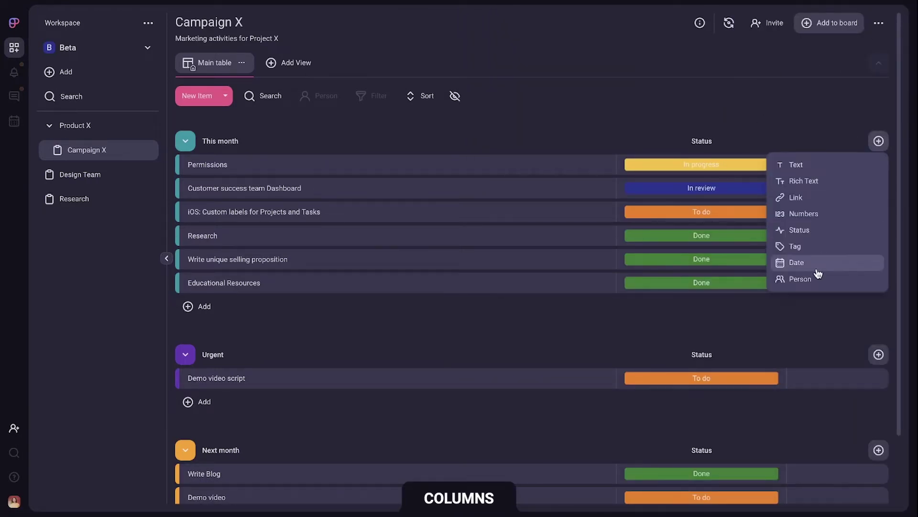
left_click(819, 279)
left_click(746, 141)
type("Assignee")
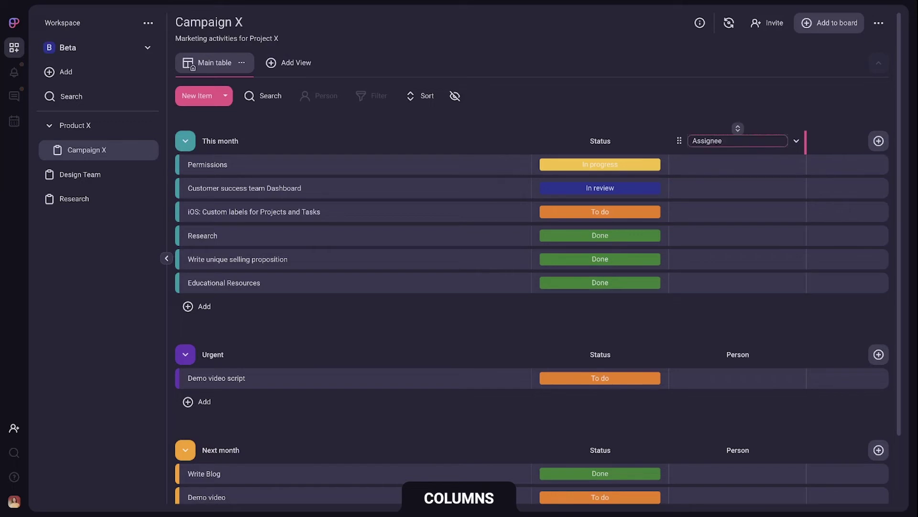
key("Return")
left_click(879, 141)
left_click(819, 277)
right_click(672, 260)
left_click(763, 141)
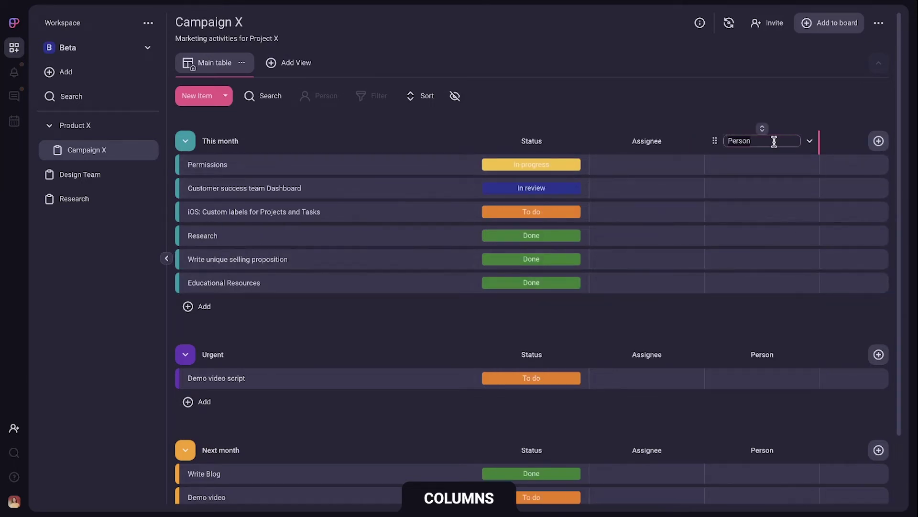
type("Reviewer")
key("Return")
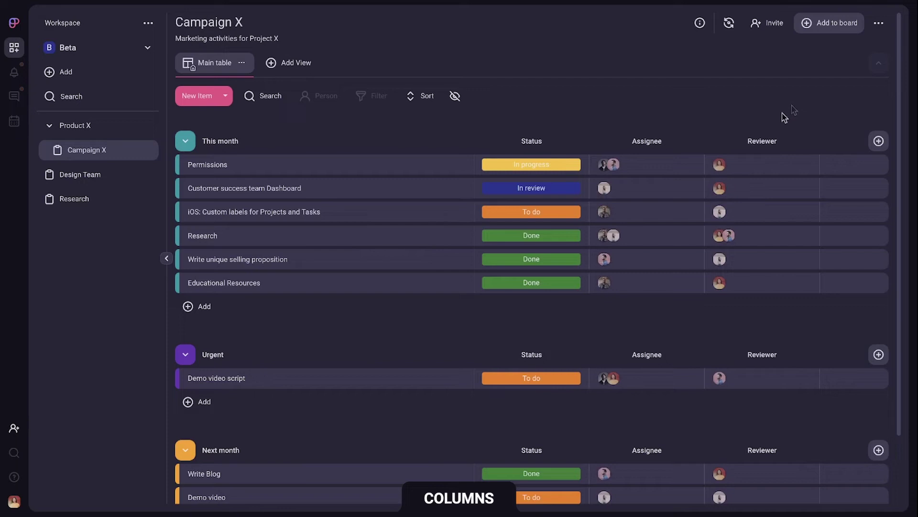
Step: Add a Tag column and tag Permissions with 'analytics'
left_click(878, 141)
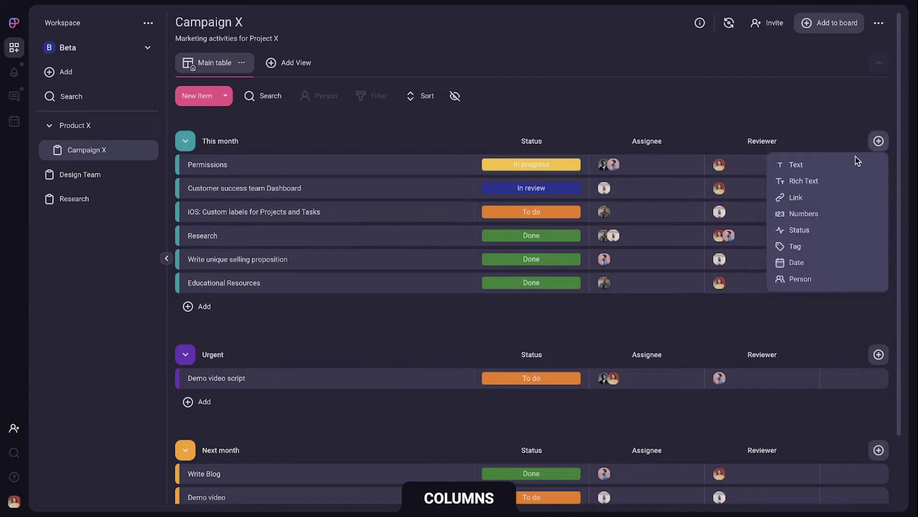
left_click(819, 240)
left_click(780, 163)
type("analytics")
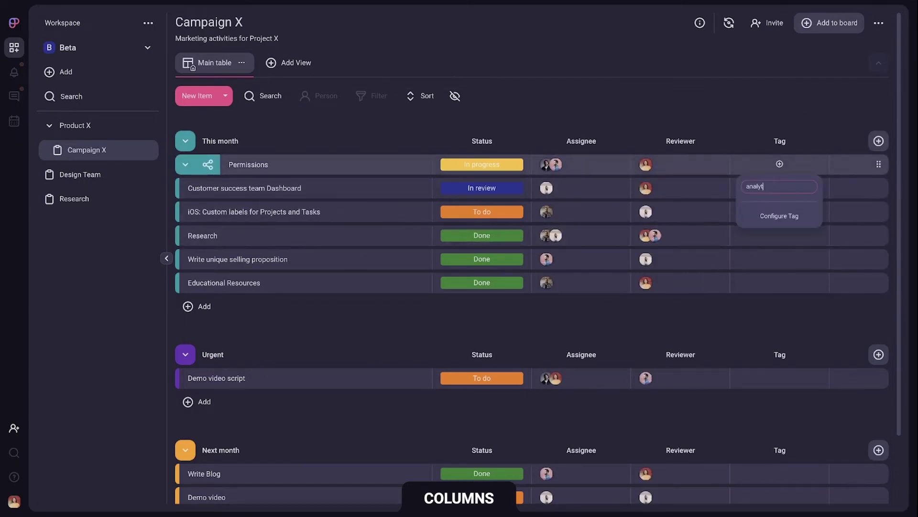
key("Return")
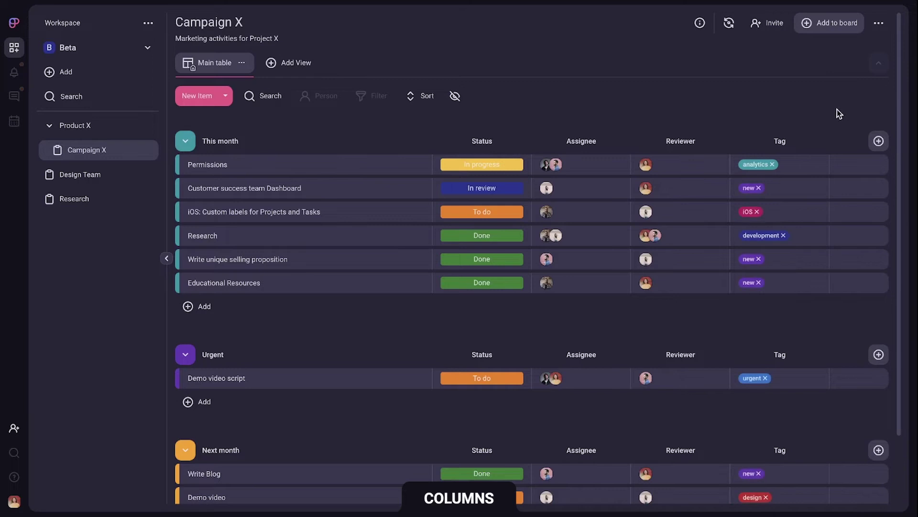
Step: Add a Date column and set Permissions' date to Mar 4
left_click(879, 141)
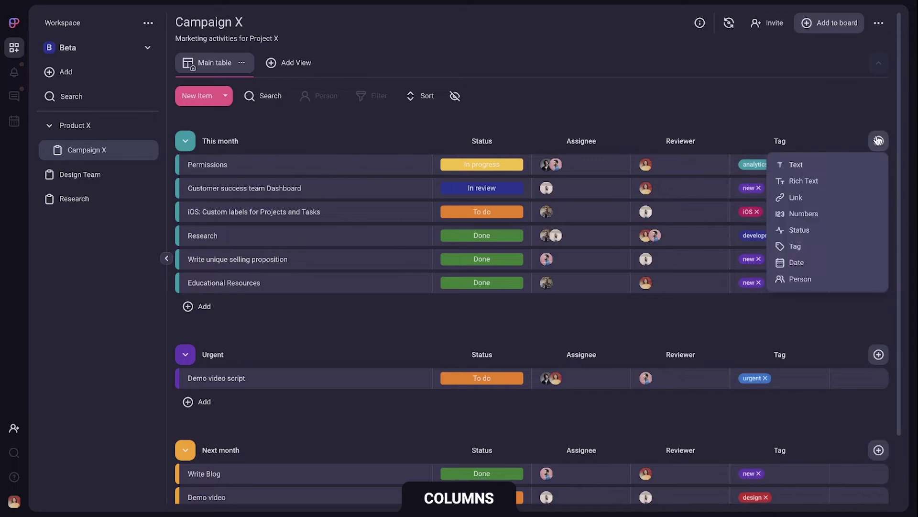
left_click(834, 261)
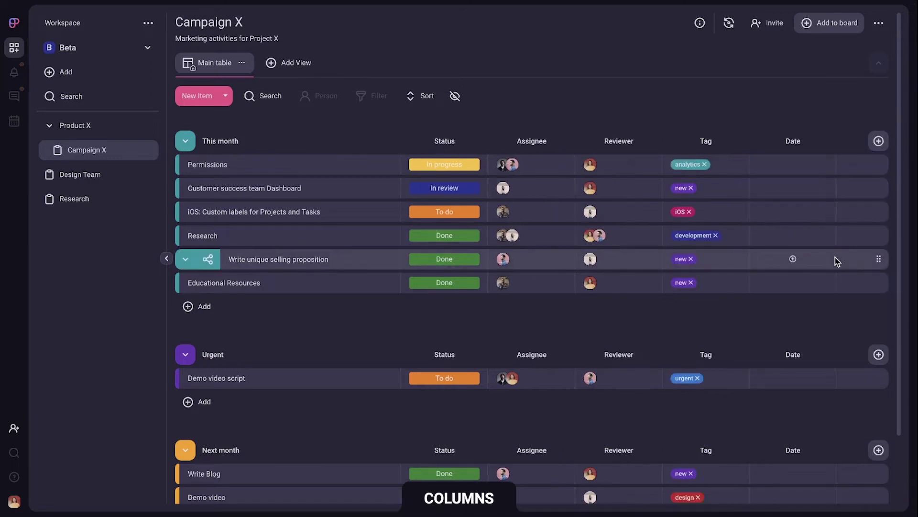
left_click(793, 166)
left_click(852, 287)
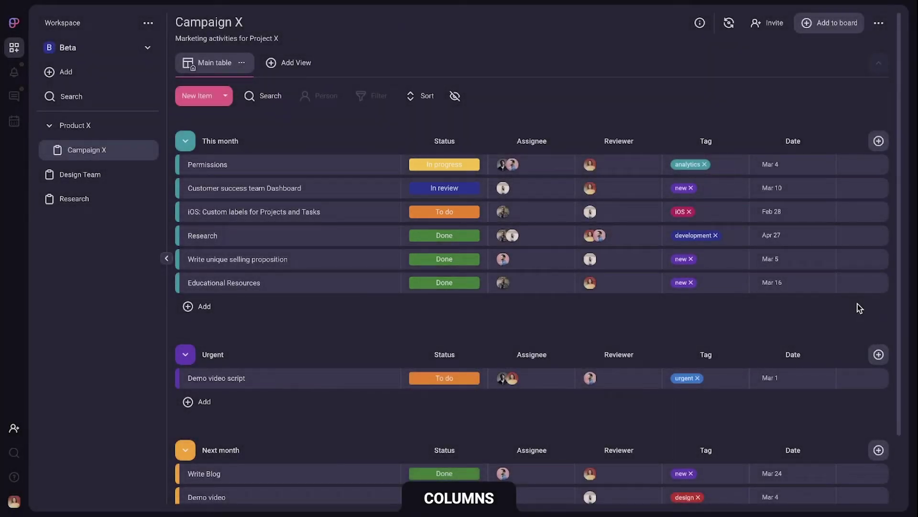
Step: Add a new status-type column to serve as the Priority column
left_click(878, 140)
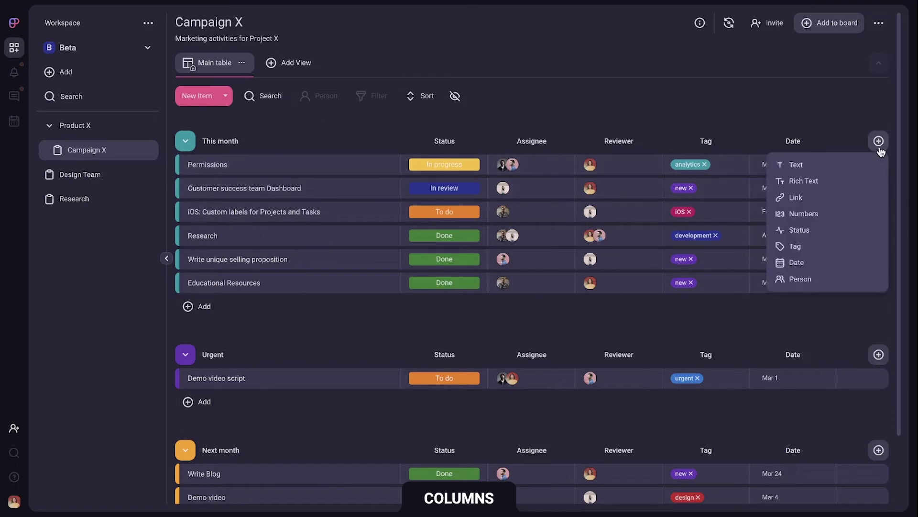
left_click(841, 229)
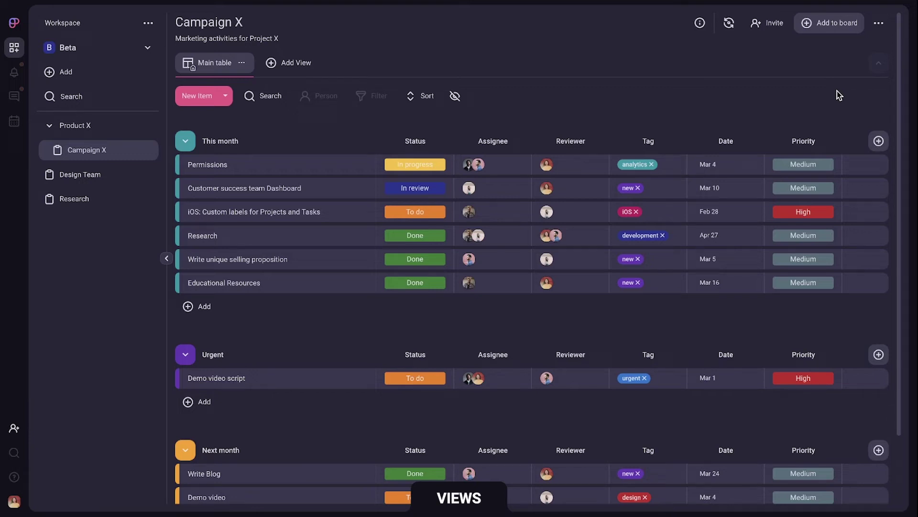
Step: Add a Kanban view to the board and switch to it
left_click(304, 67)
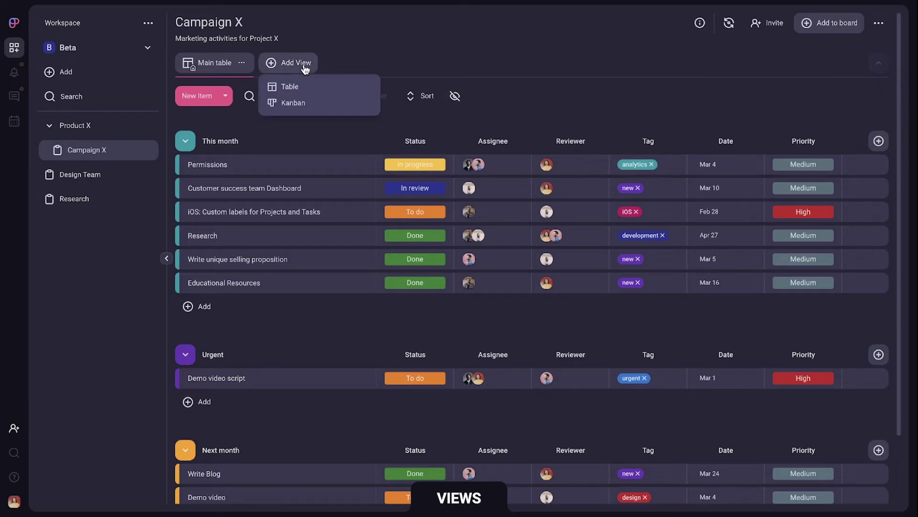
left_click(311, 103)
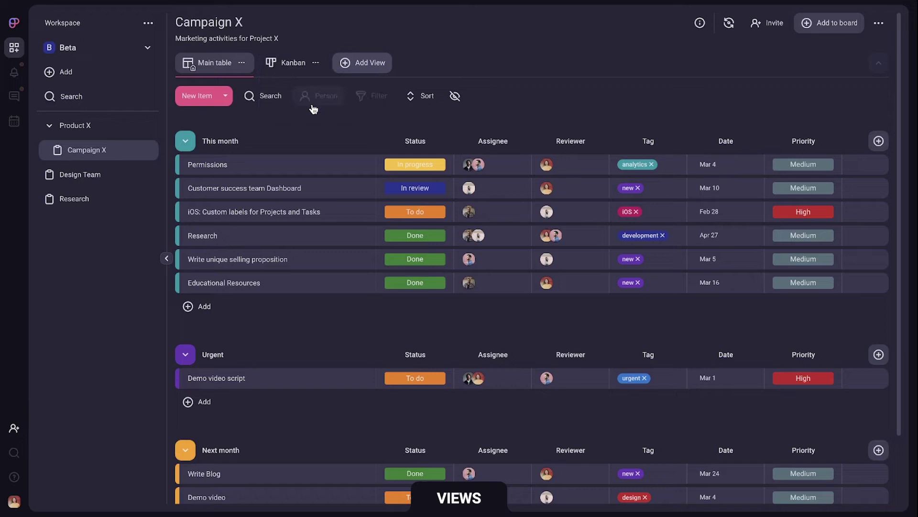
left_click(292, 65)
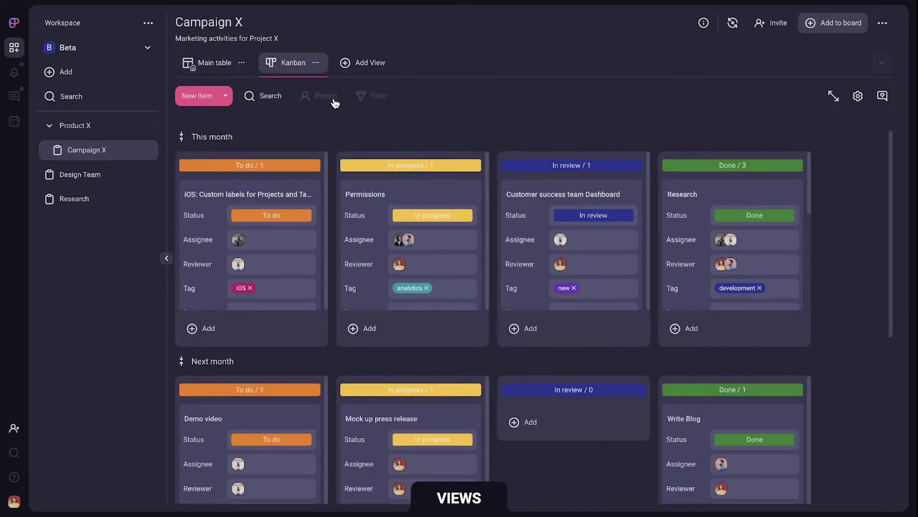
Step: Adjust Kanban card fields for Reviewer and Tag and keep the board divided by groups
left_click(858, 96)
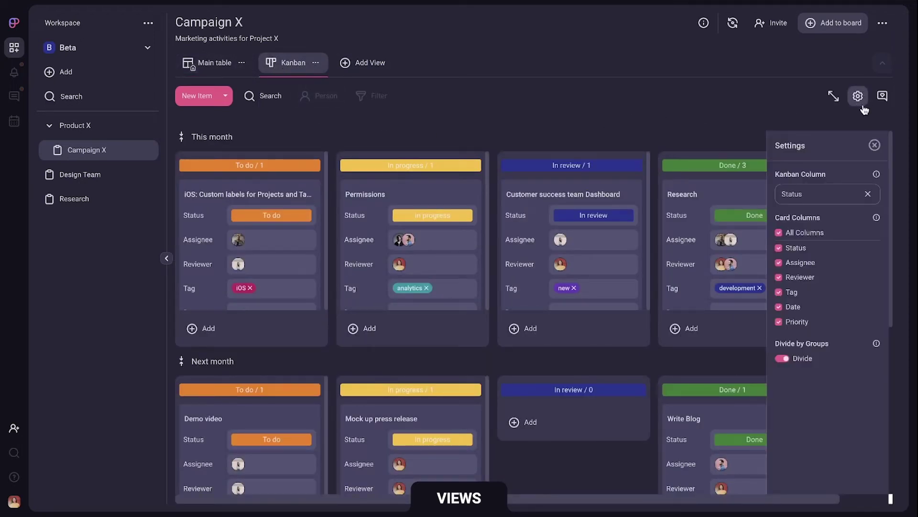
left_click(779, 277)
left_click(779, 291)
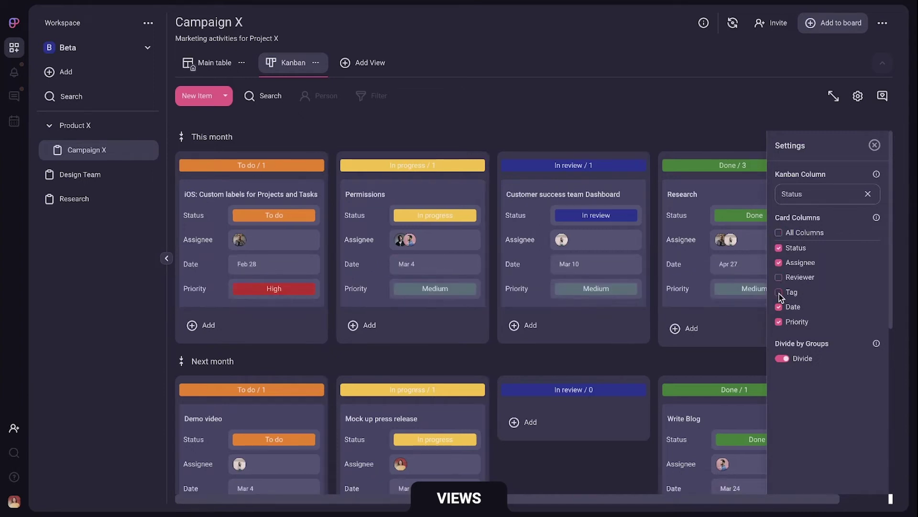
left_click(783, 360)
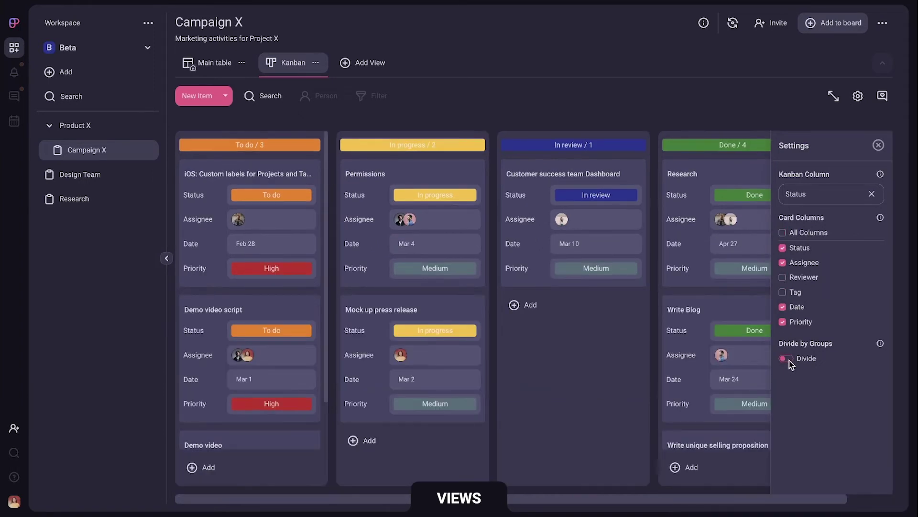
left_click(790, 360)
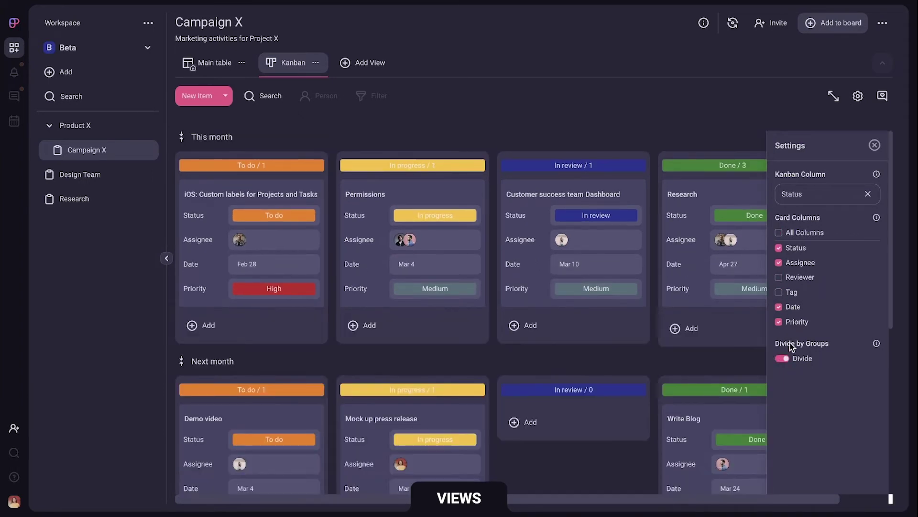
left_click(780, 292)
left_click(779, 277)
Step: Show the Main table sorted by date, after trying status and reviewer sorts
left_click(875, 145)
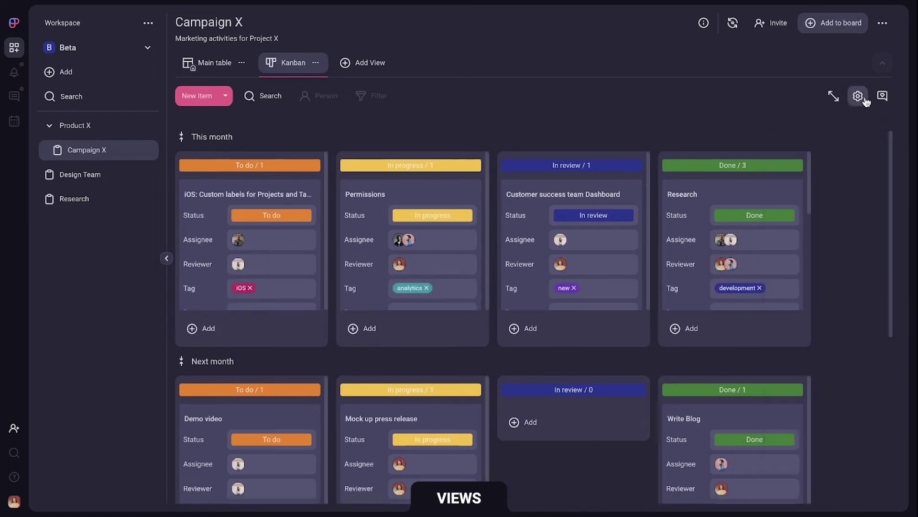
left_click(222, 63)
left_click(415, 129)
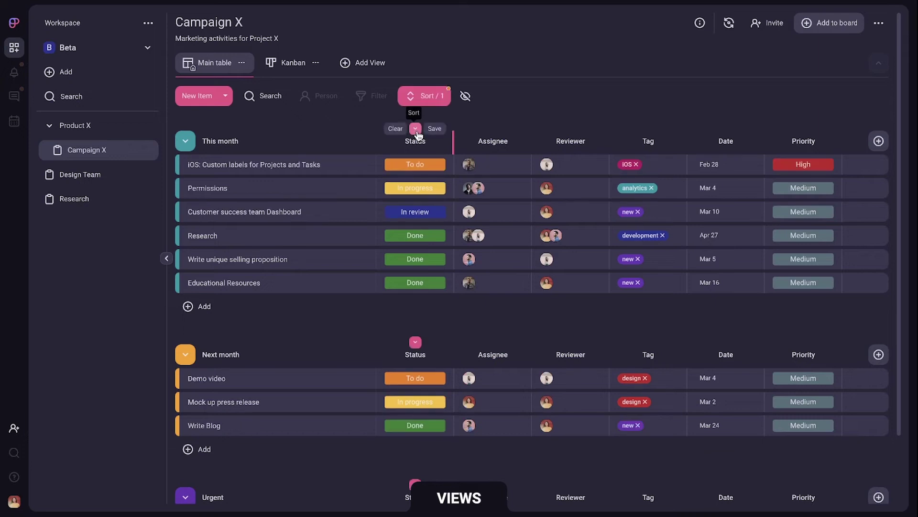
left_click(570, 128)
left_click(725, 128)
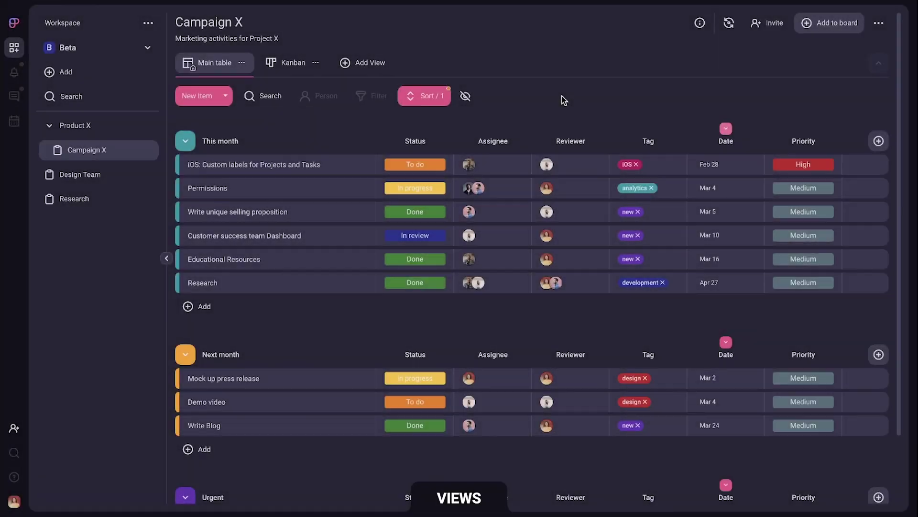
left_click(292, 64)
left_click(215, 64)
Step: In the invite window, enter the new user's e-mail and copy the workspace invite link
left_click(15, 427)
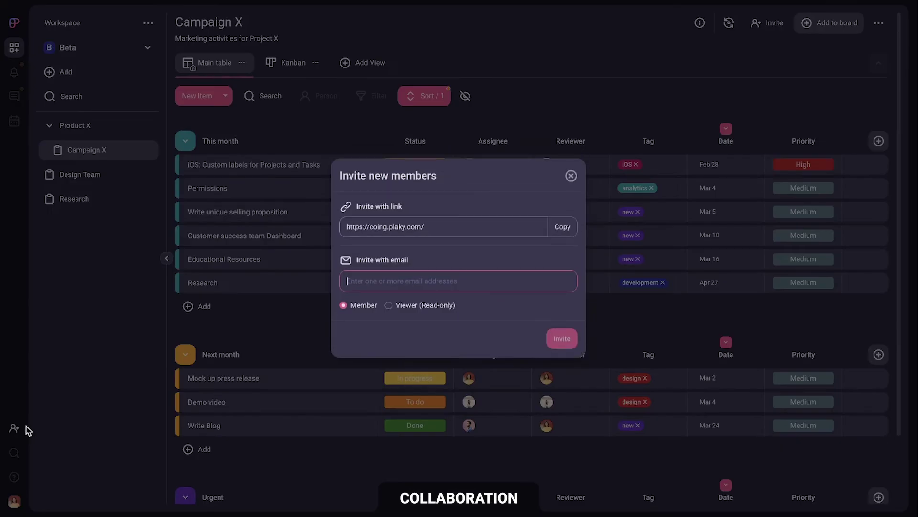
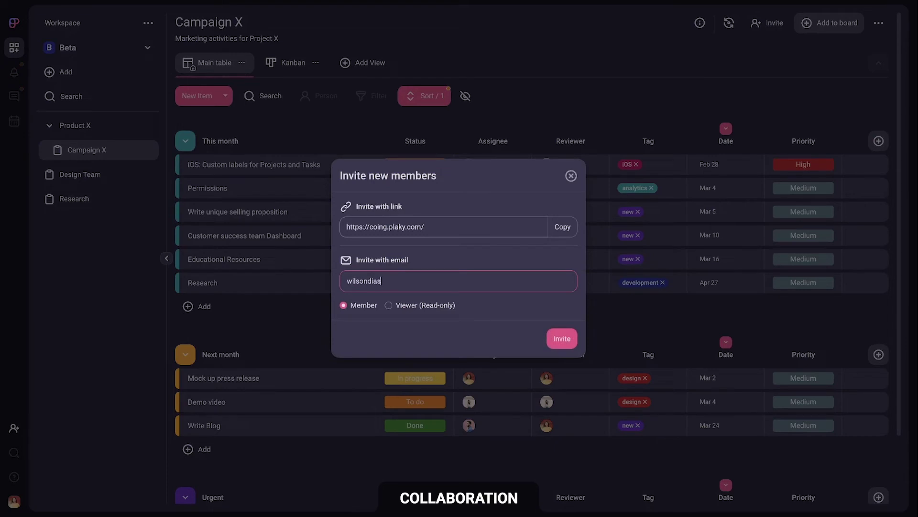
left_click(558, 236)
Step: Send the e-mail invitation and add the new user to the board members
left_click(562, 339)
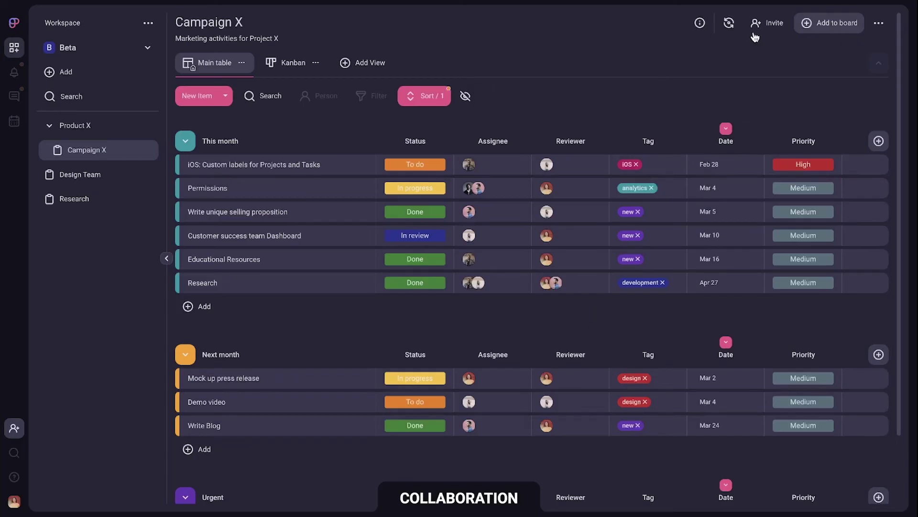
left_click(765, 24)
type("wilson")
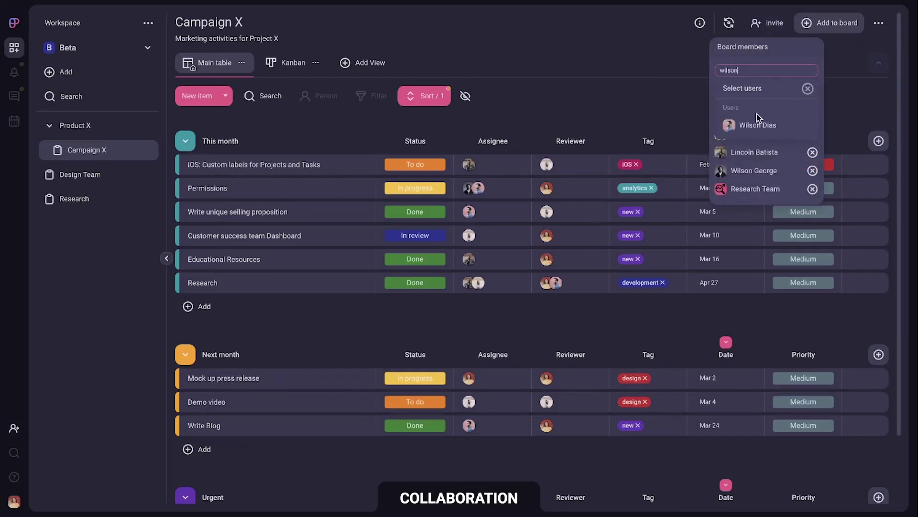
left_click(758, 125)
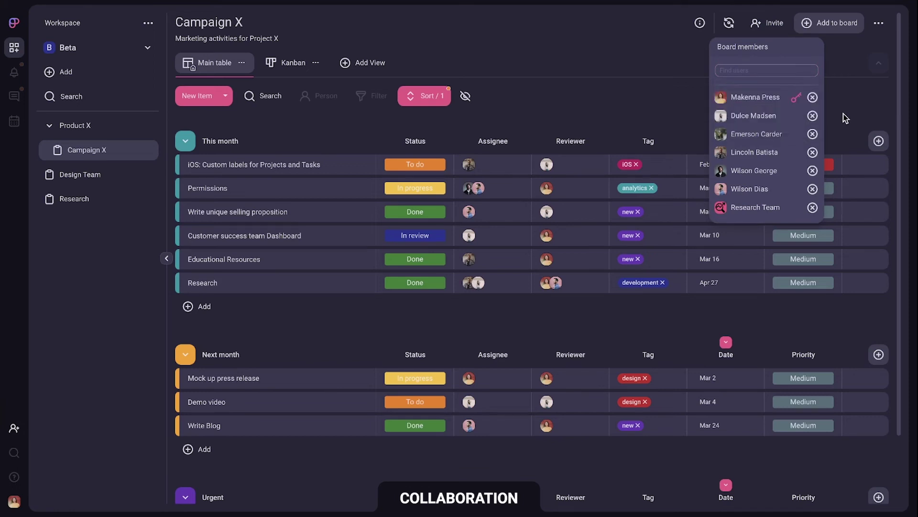
Step: Make the new user reviewer of 'Write unique selling proposition'
left_click(547, 212)
type("wilso")
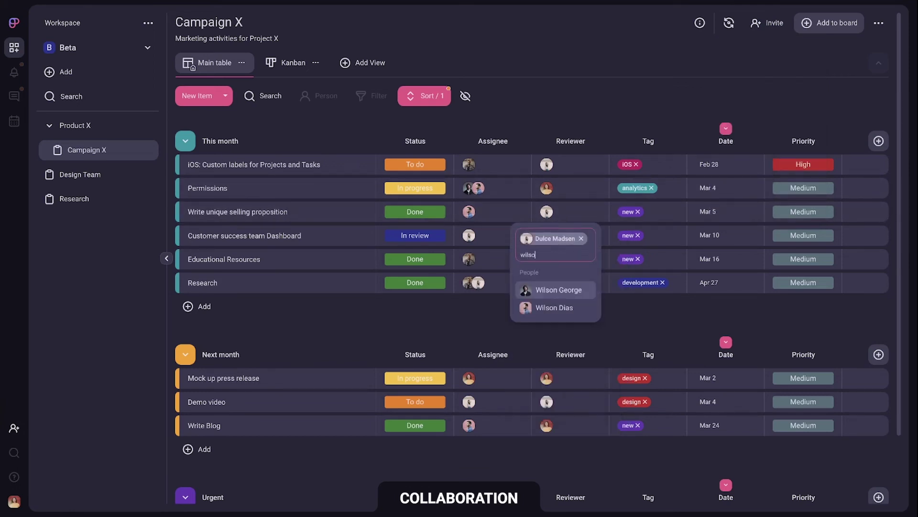
left_click(568, 304)
left_click(653, 99)
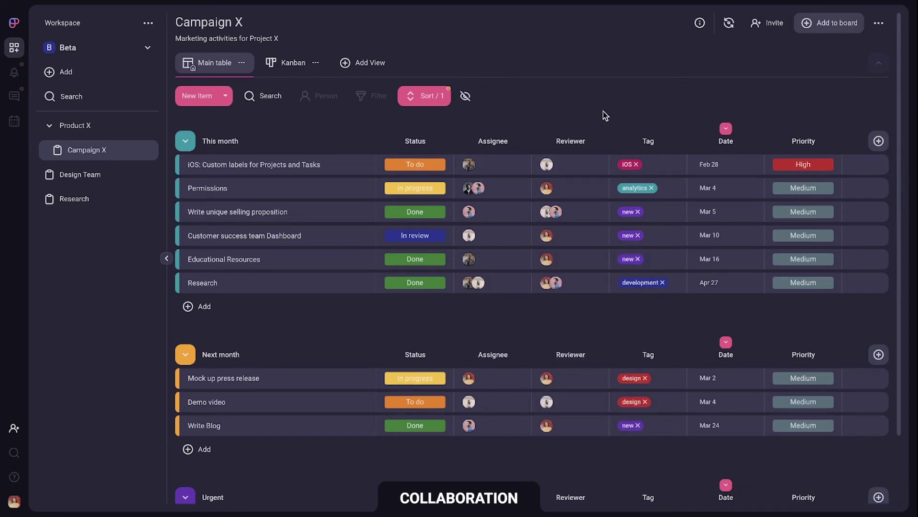
Step: Comment on Research, mentioning the new user: 'any news on the progress?'
left_click(348, 284)
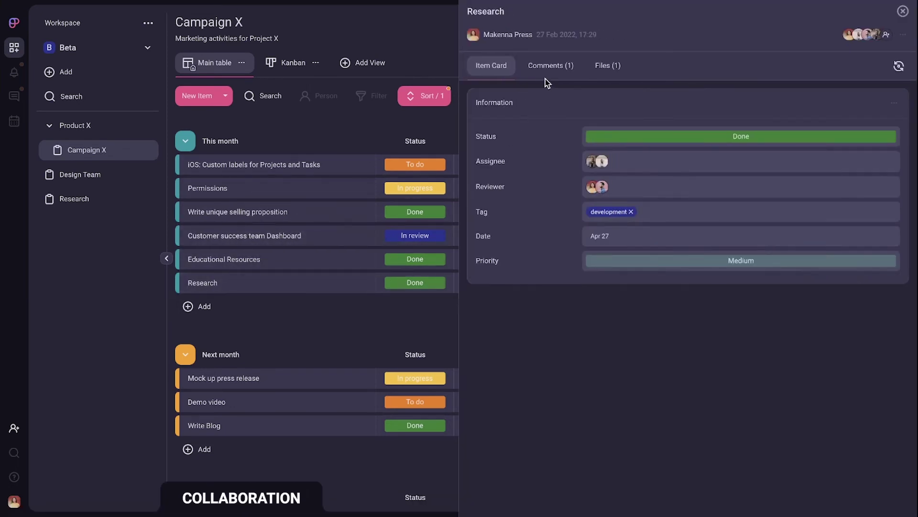
left_click(550, 67)
left_click(601, 150)
type("@wil")
left_click(555, 186)
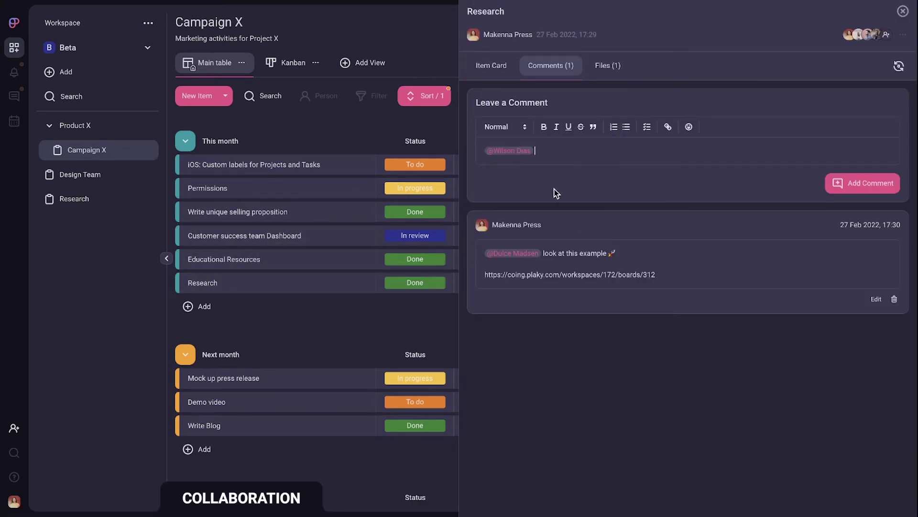
type("any news on the progress?")
left_click(844, 183)
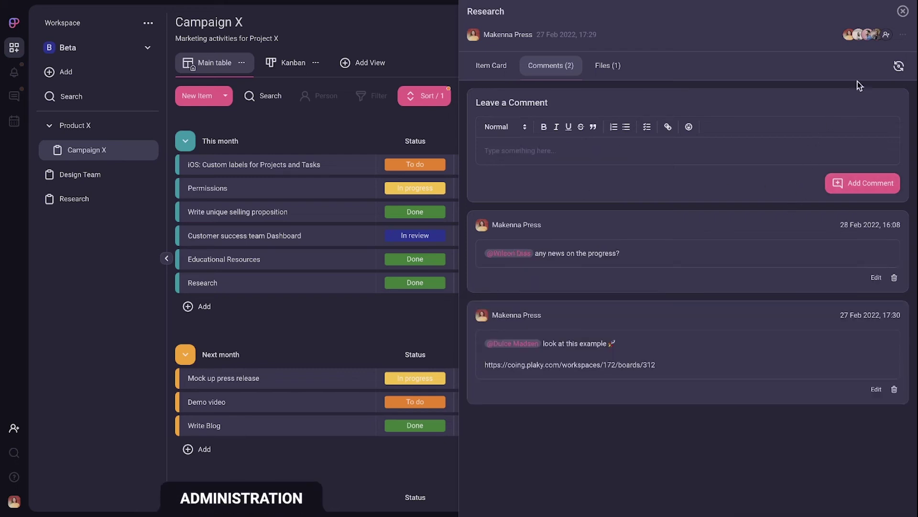
Step: Close the Research item and set board permissions so members can edit everything
left_click(903, 11)
left_click(879, 23)
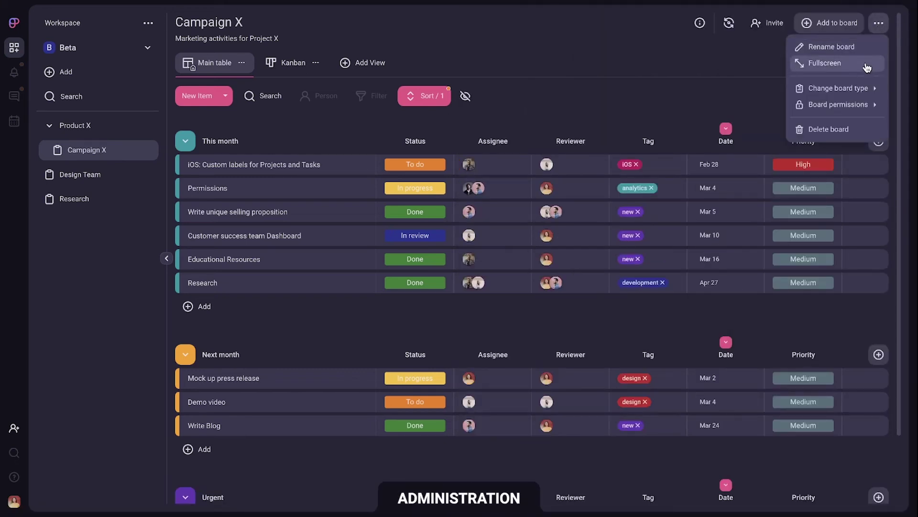
mouse_move(857, 102)
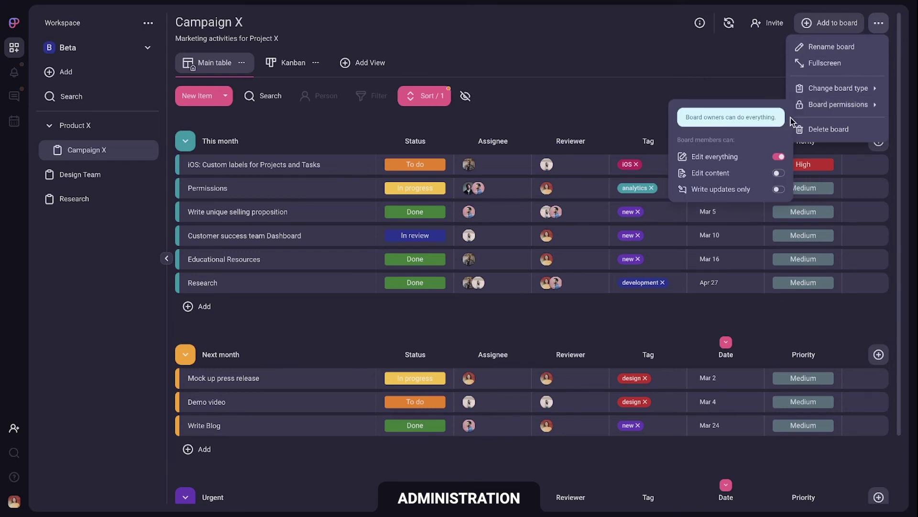
left_click(779, 175)
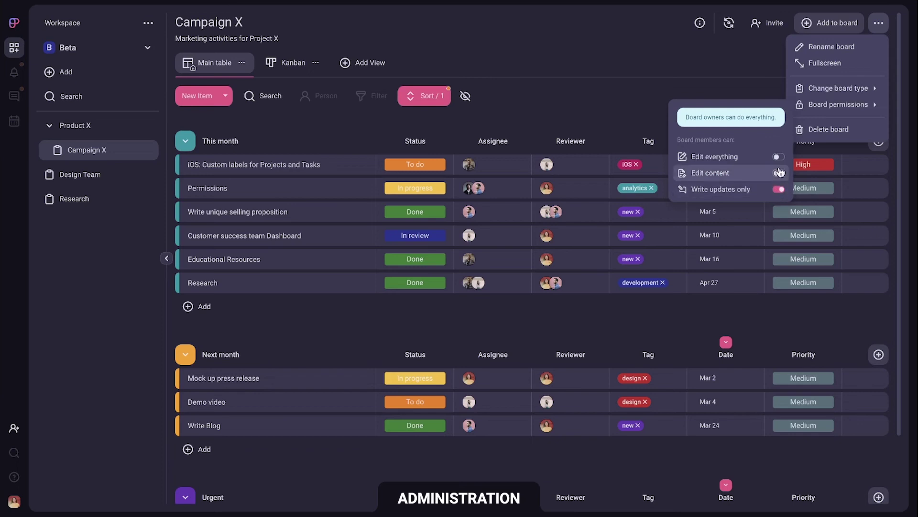
left_click(778, 157)
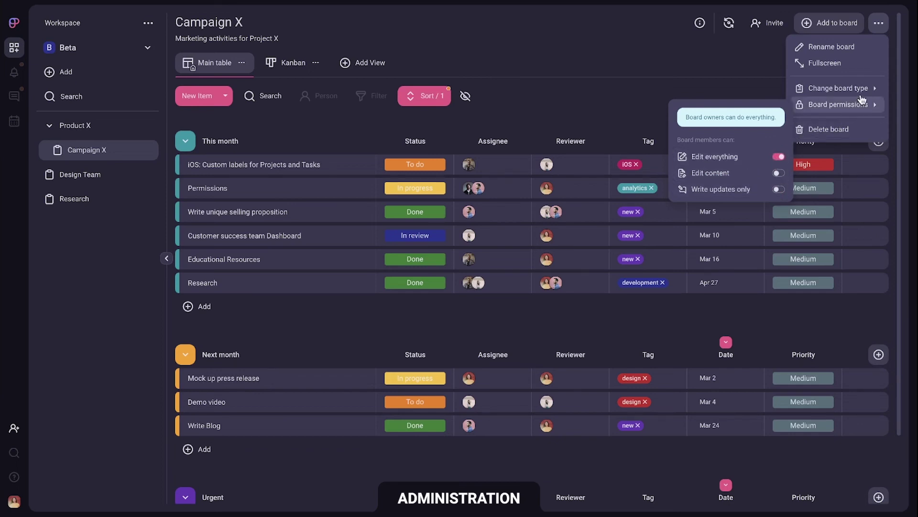
Step: Change the board type in the board options, then close the options menu
mouse_move(813, 89)
left_click(778, 113)
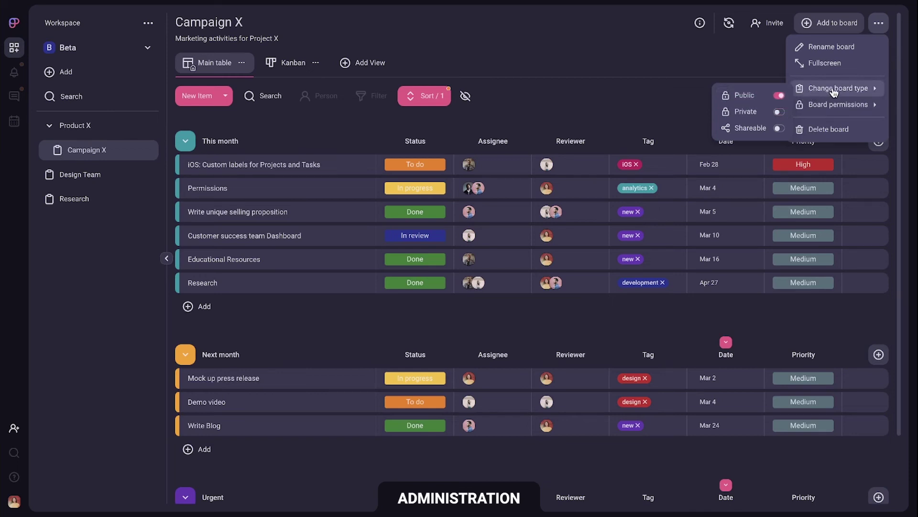
left_click(880, 24)
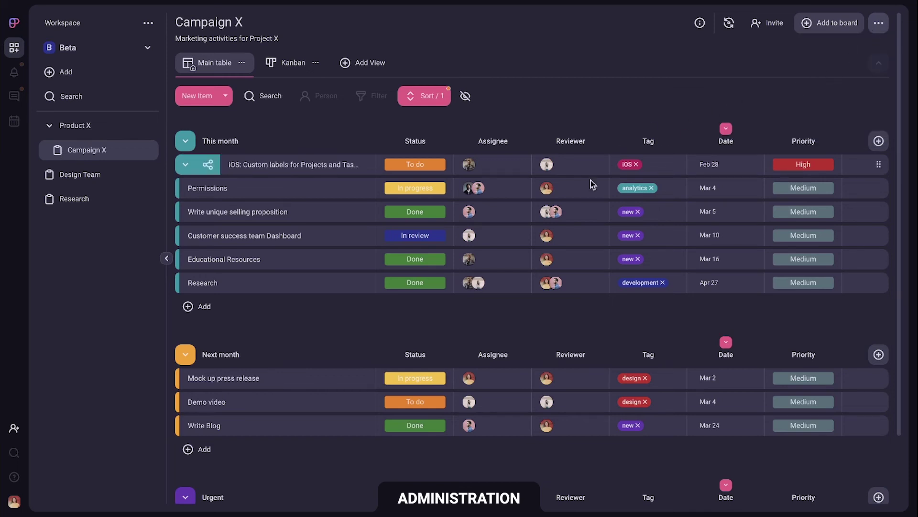
Step: View the Teams page, then go to the admin user management page
left_click(14, 502)
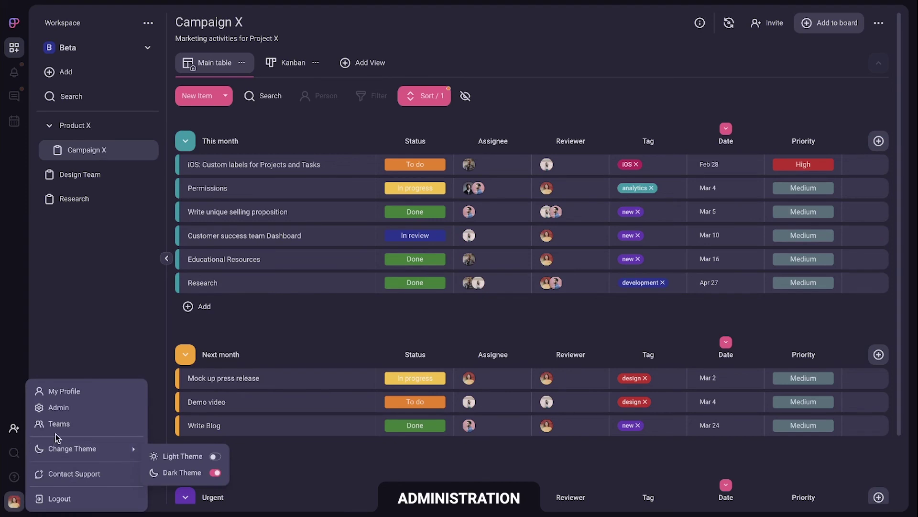
left_click(55, 421)
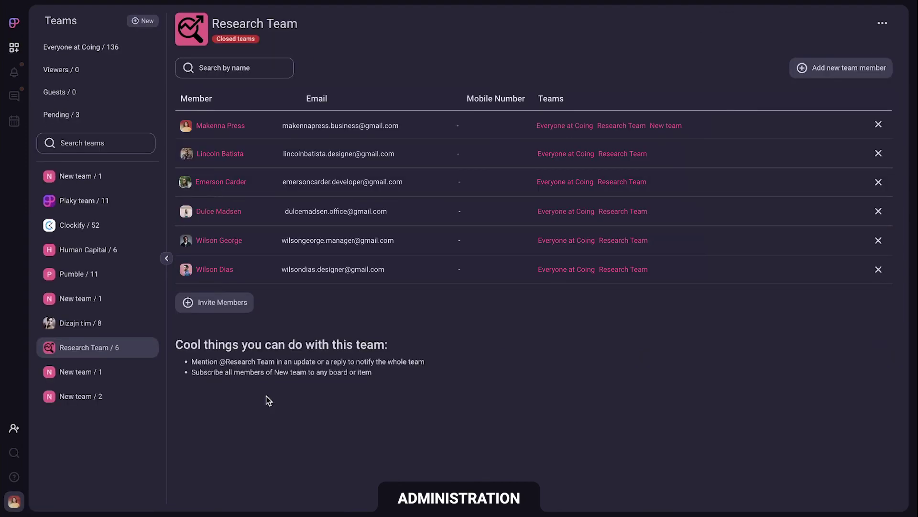
left_click(15, 502)
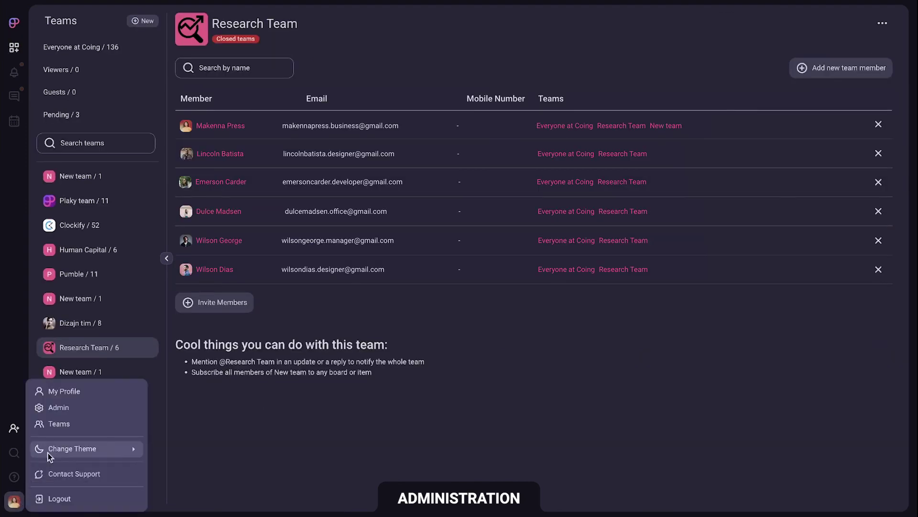
left_click(98, 409)
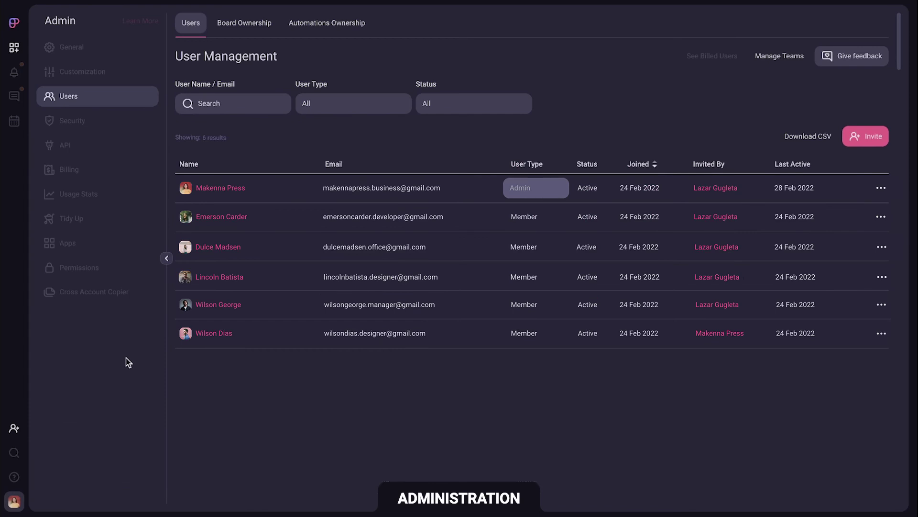
Step: Add the newly invited user to Beta workspace members and make the last two members admins
left_click(15, 49)
type("wilson")
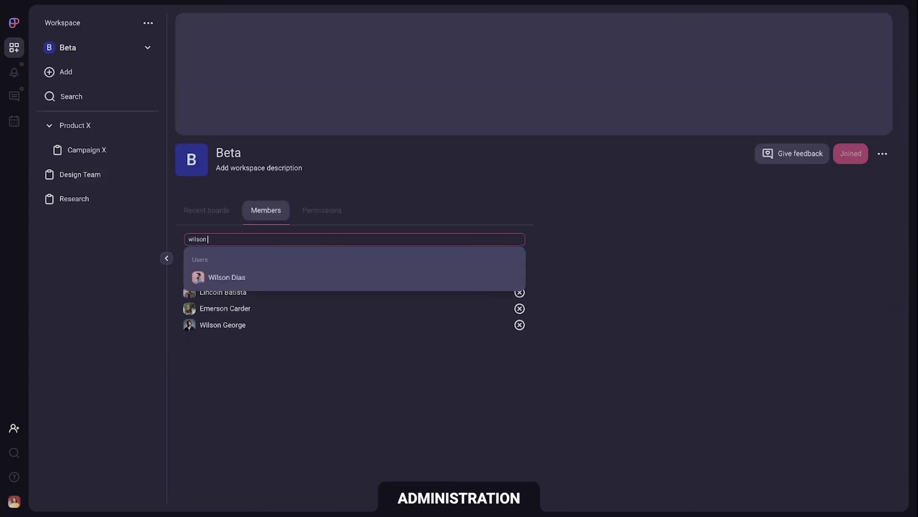
left_click(206, 279)
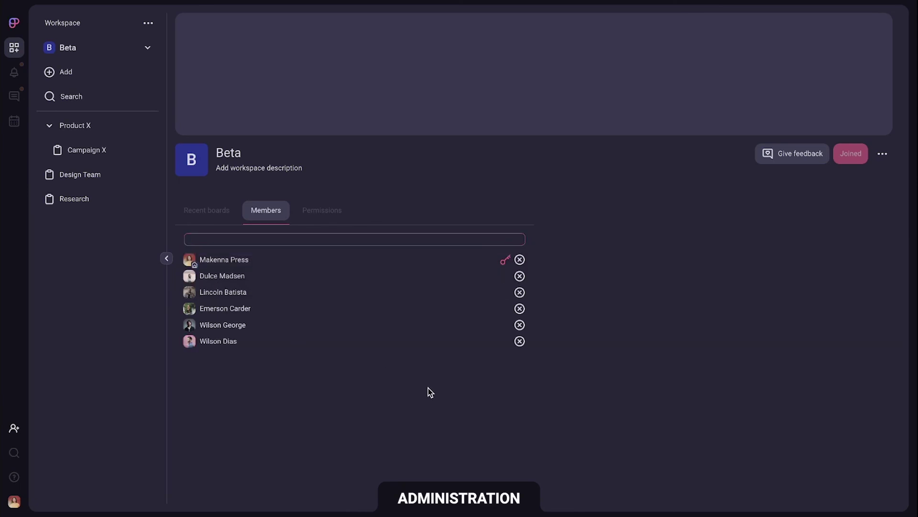
left_click(505, 341)
left_click(505, 325)
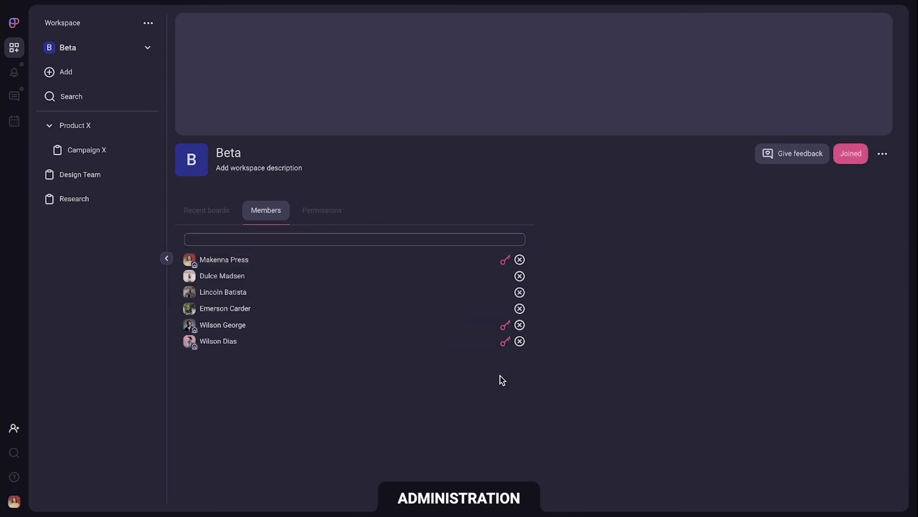
Step: Preview the light theme, revert to the dark theme, and open My Profile
left_click(14, 500)
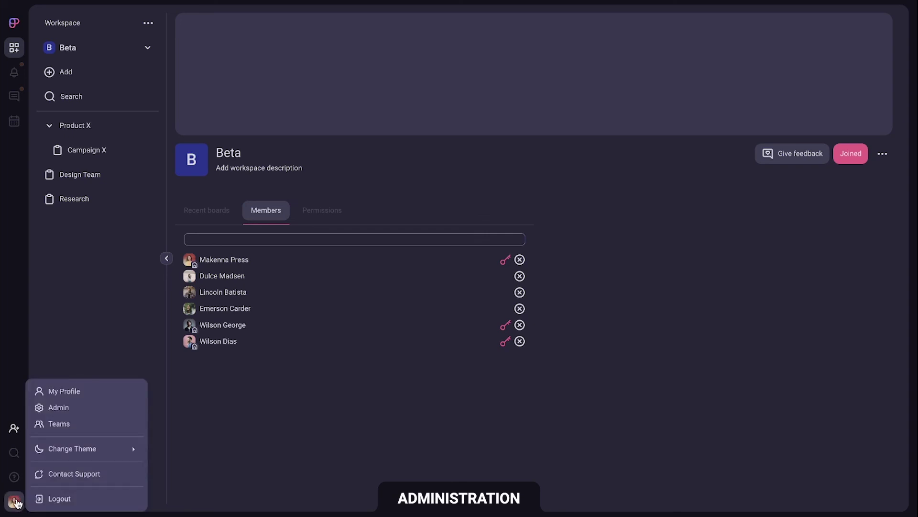
mouse_move(110, 449)
left_click(173, 457)
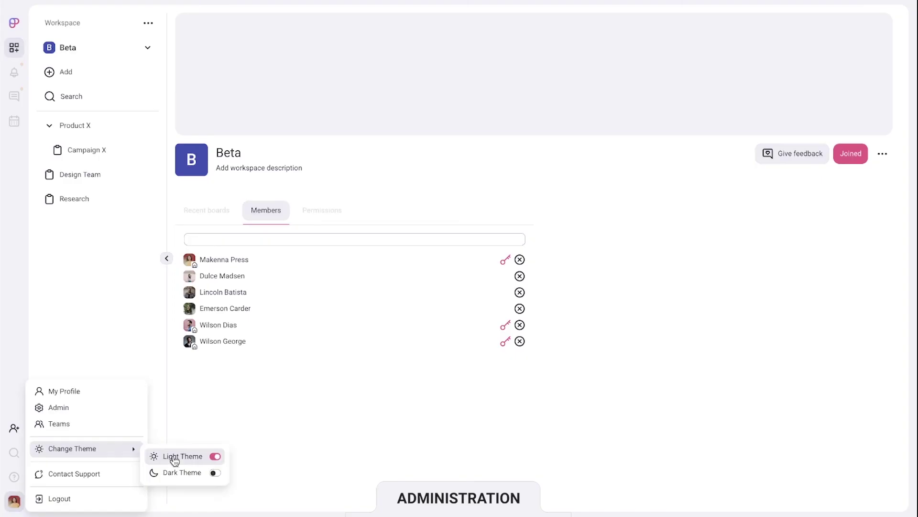
left_click(200, 476)
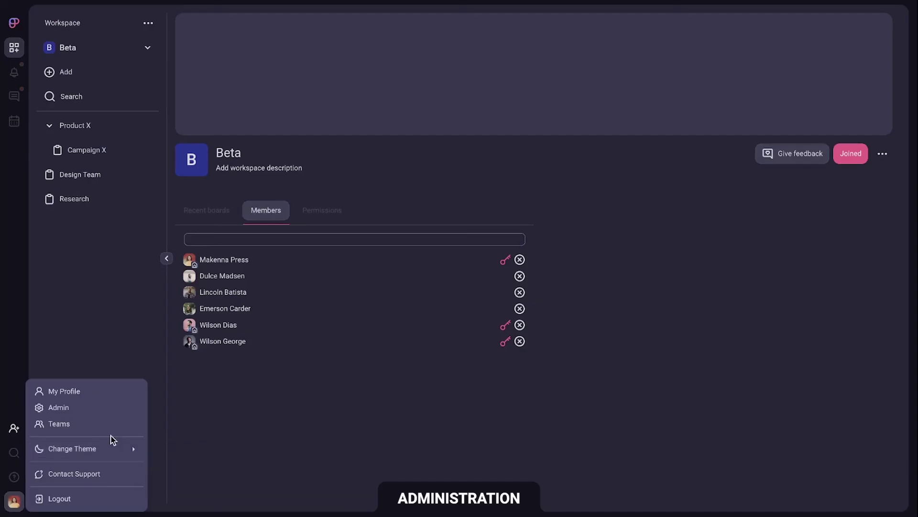
left_click(111, 394)
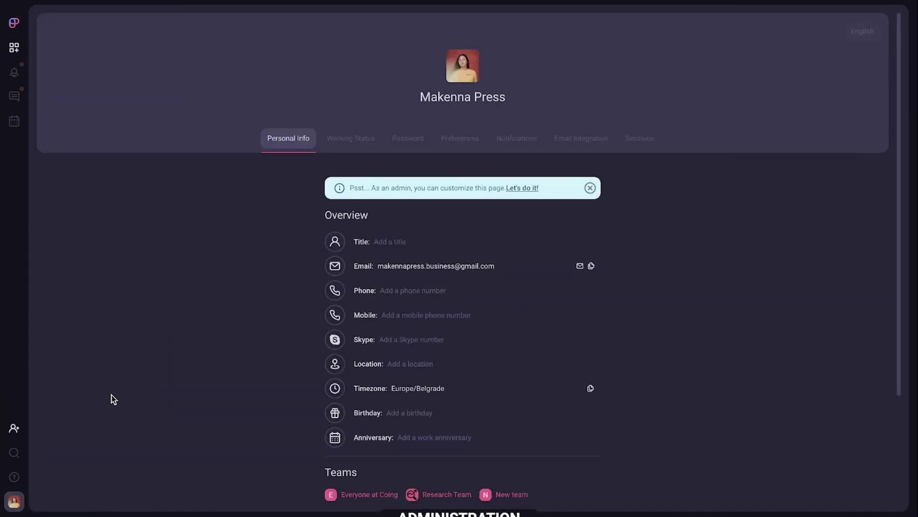